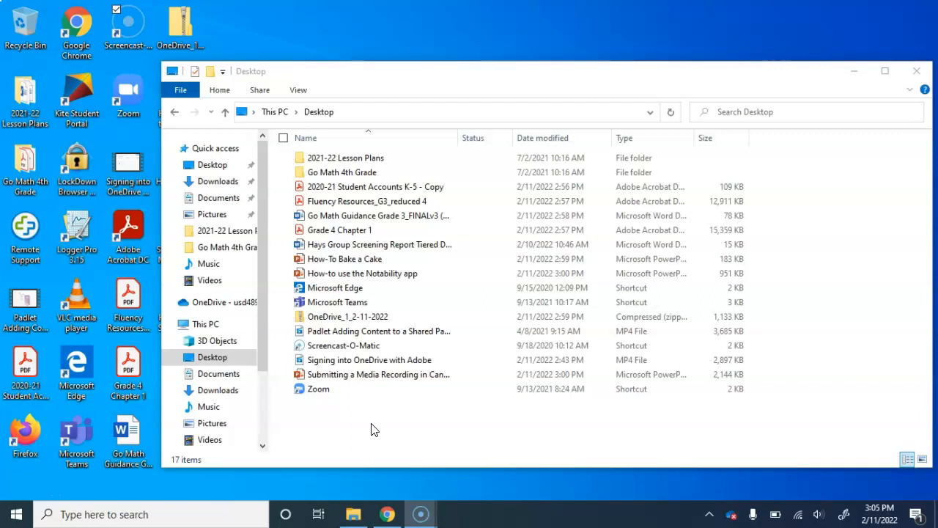
Create a new folder named "Current February Desktop" on the Desktop
click(211, 72)
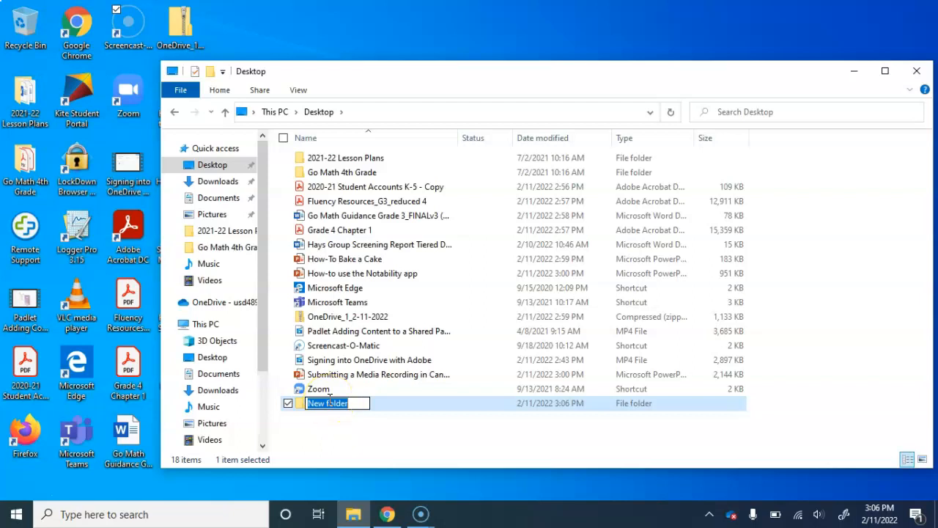
text(Cu)
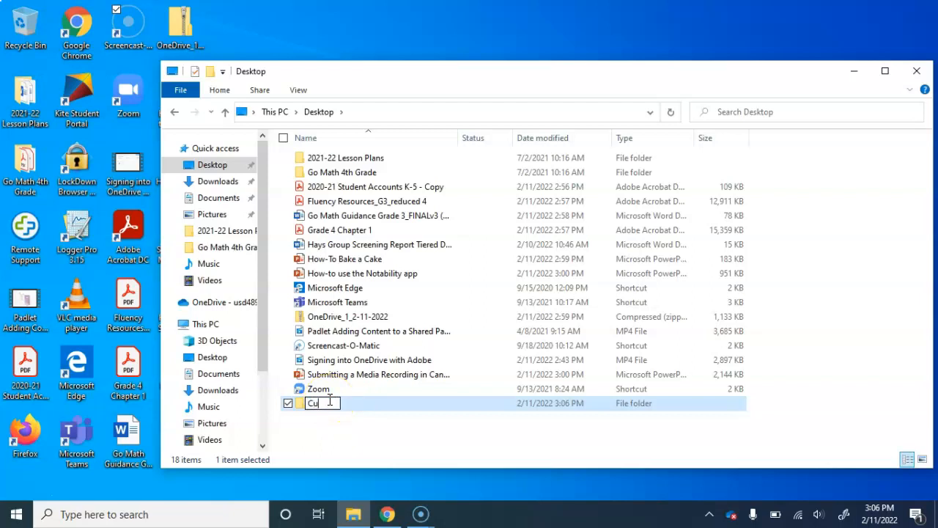
text(rrent February Desktop)
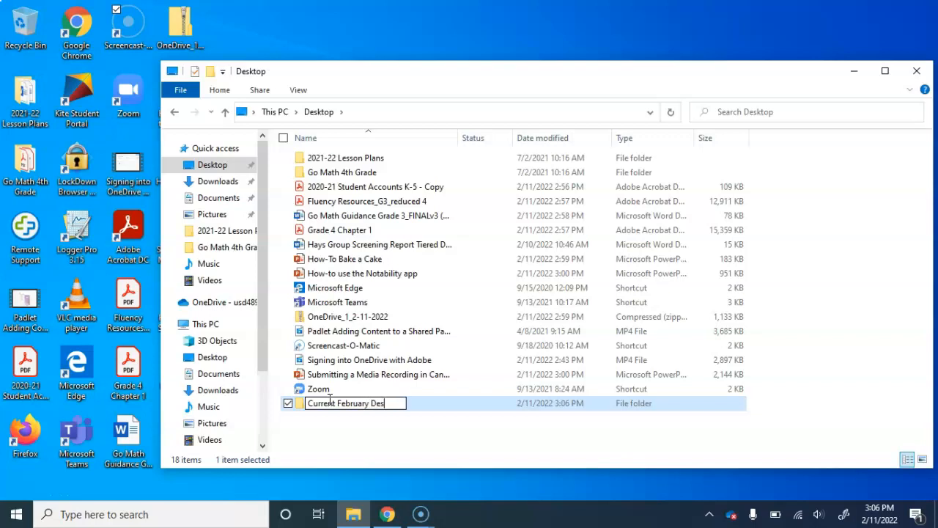
key(Return)
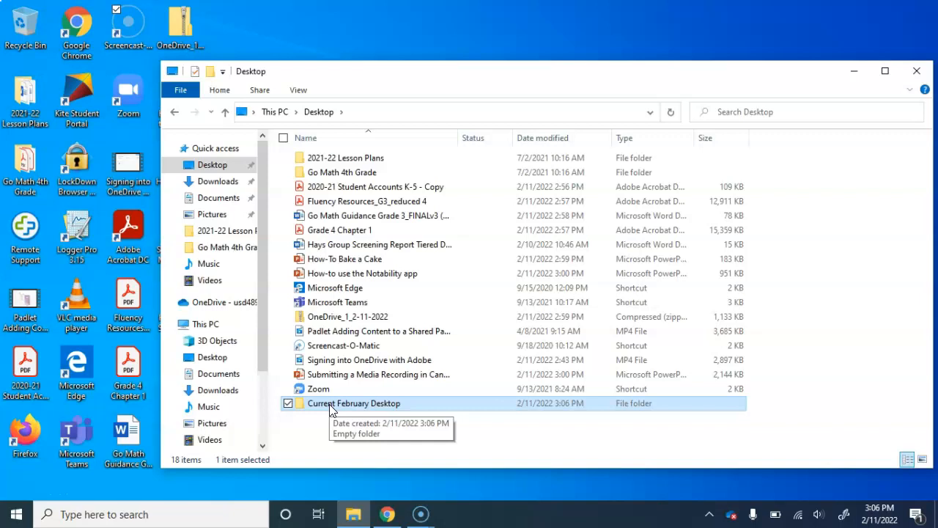
click(363, 428)
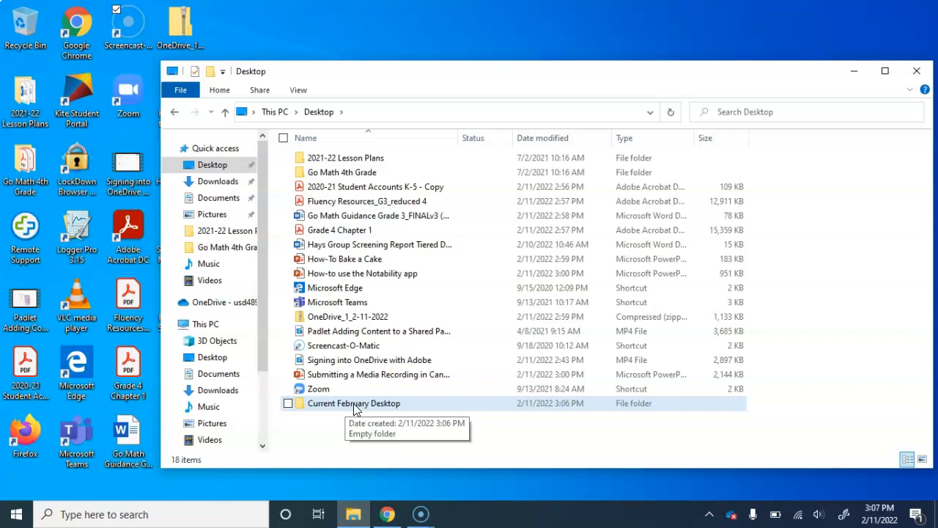
Sort the Desktop items by type and move the 2021-22 Lesson Plans and Go Math 4th Grade folders into Current February Desktop
click(624, 139)
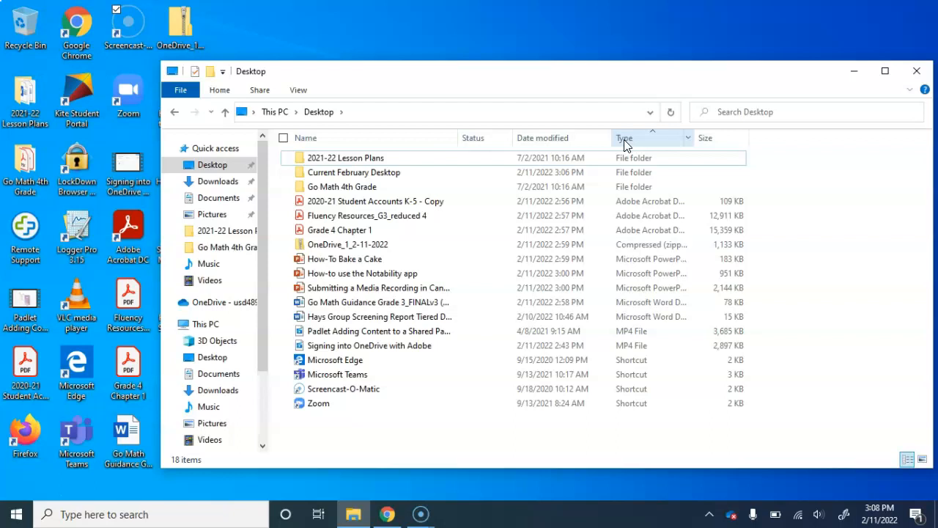
click(336, 164)
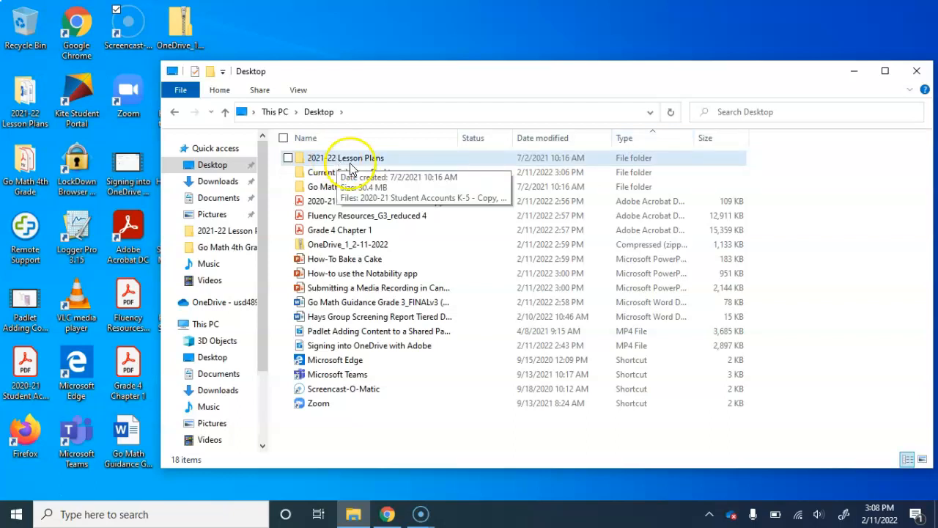
mouse_move(335, 160)
mouse_down()
mouse_move(329, 154)
mouse_move(334, 174)
mouse_move(331, 160)
mouse_up()
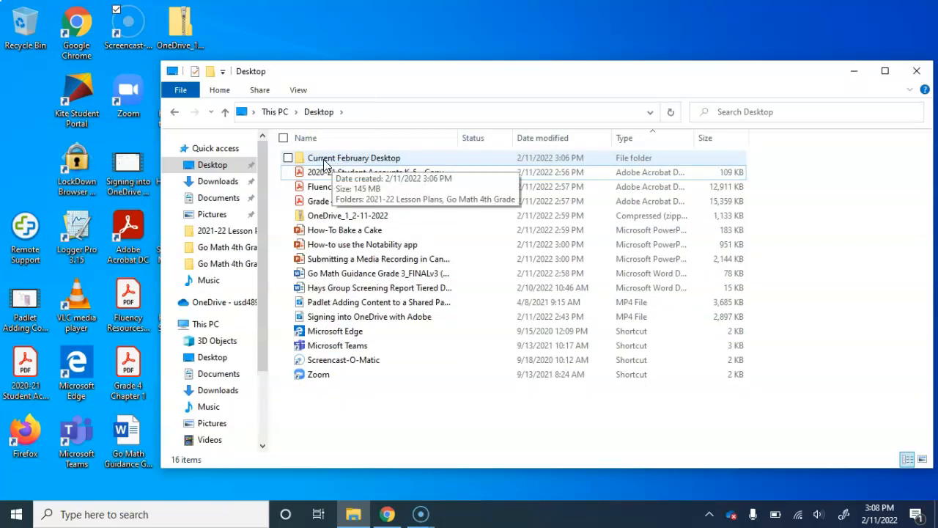
double_click(326, 161)
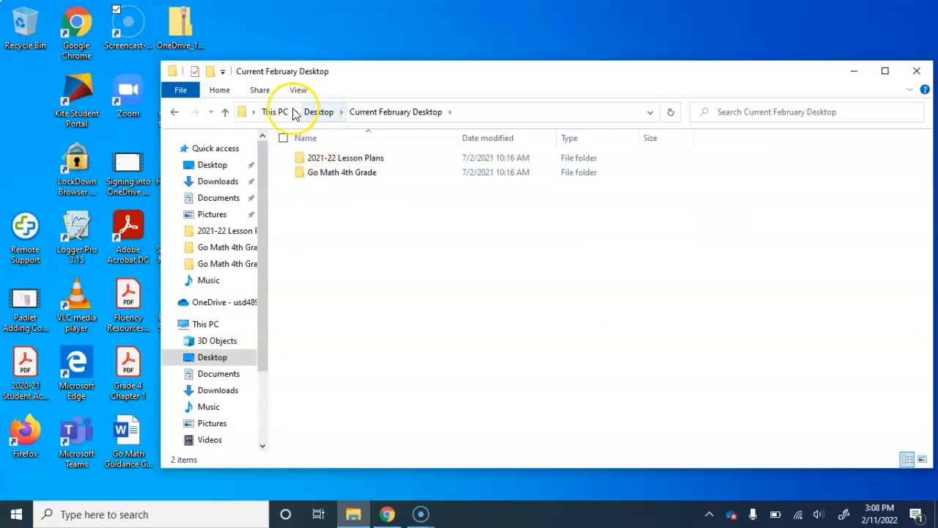
click(220, 165)
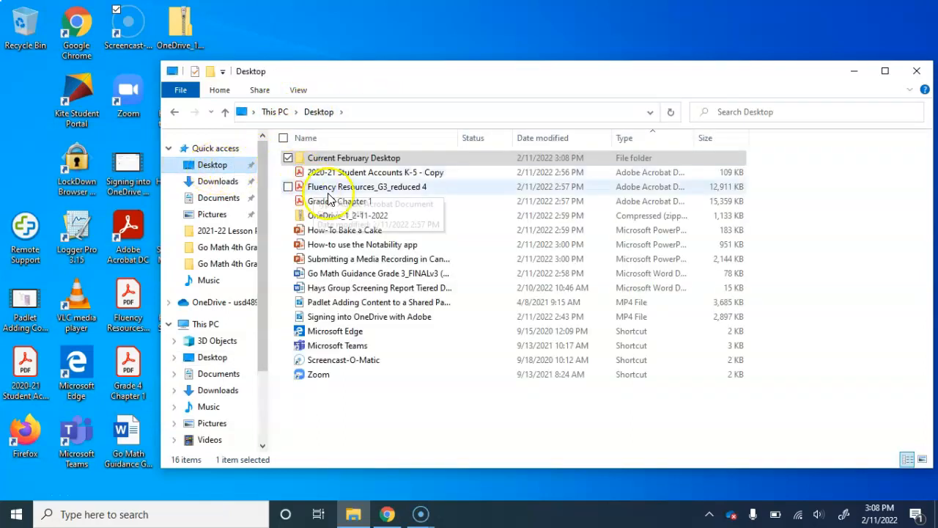
Move the three PDF files, from 2020-21 Student Accounts K-5 - Copy through Grade 4 Chapter 1, into the Current February Desktop folder
click(350, 173)
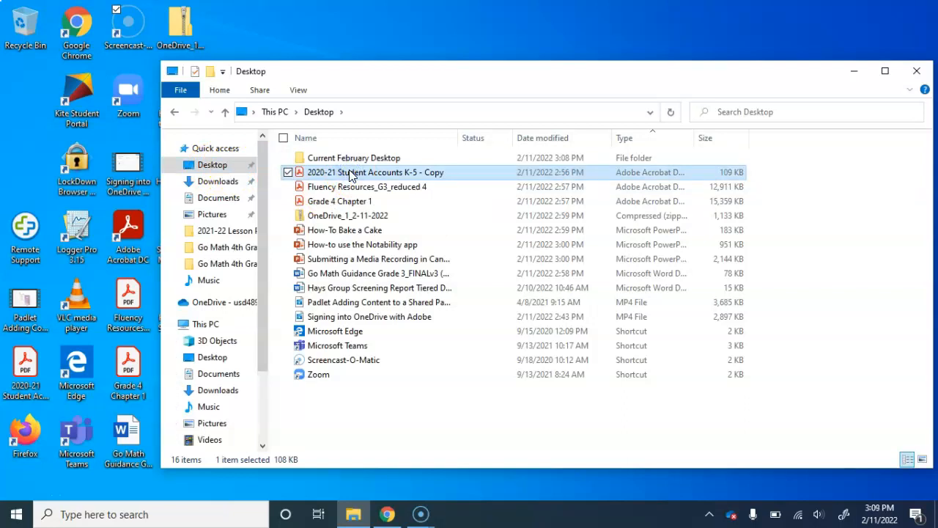
key(shift+Down)
key(shift+Down)
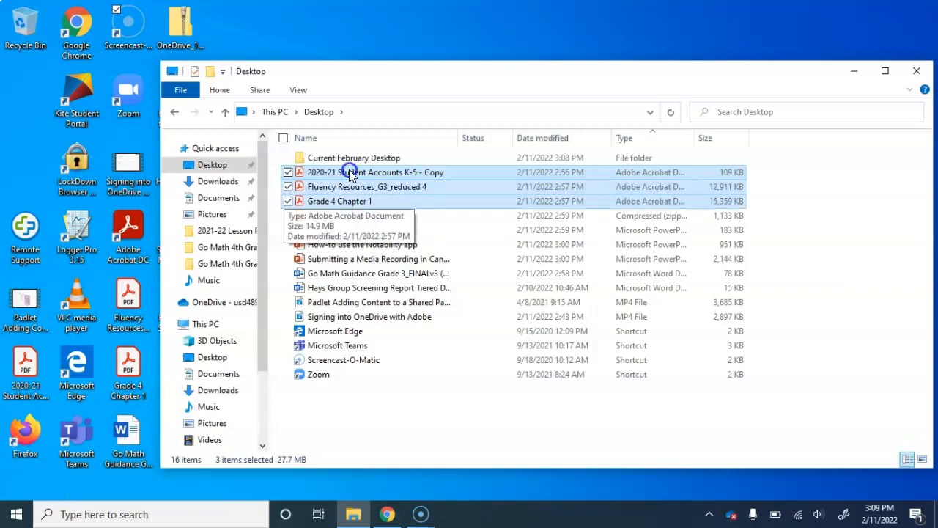
drag(351, 173, 340, 160)
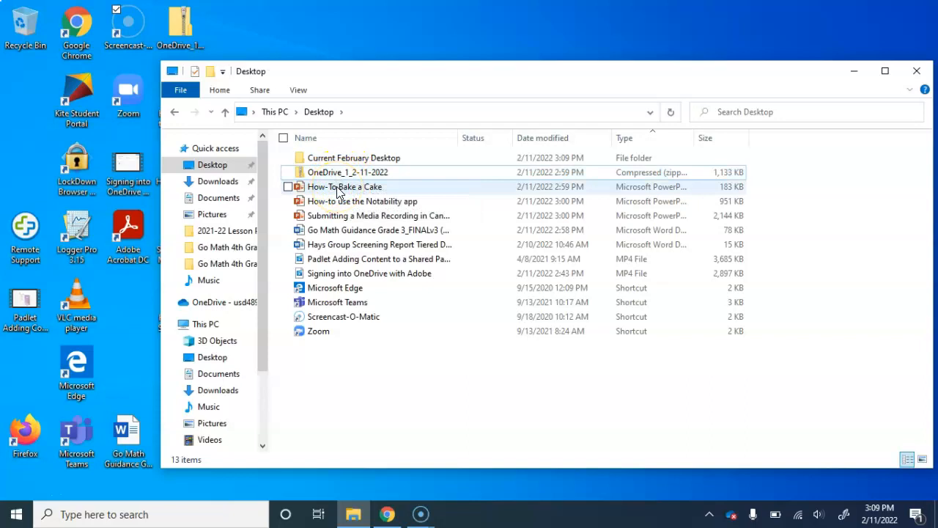
Move all PowerPoint, Word and MP4 files, from How-To Bake a Cake through Signing into OneDrive with Adobe, into Current February Desktop
click(337, 192)
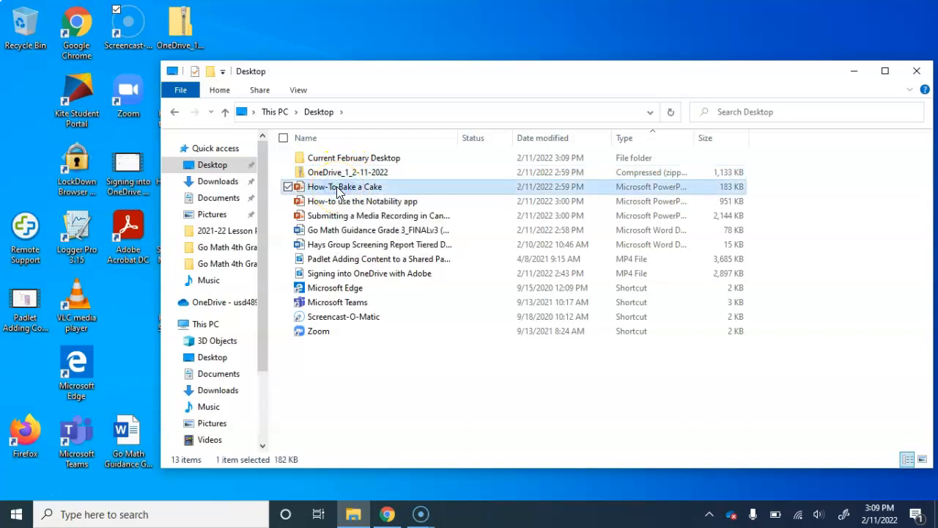
key(shift+Down)
key(shift+Down)
key(shift+Down)
key(shift+Down)
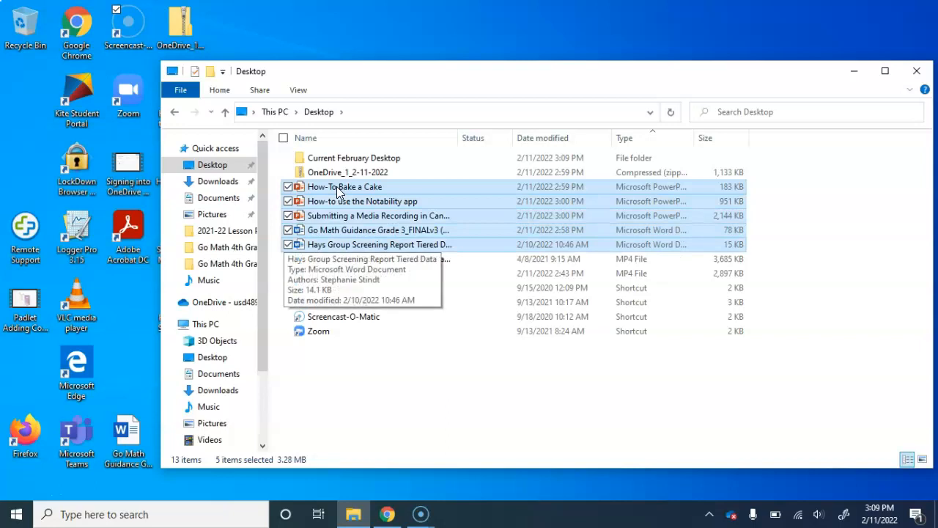
key(shift+Down)
key(shift+Down)
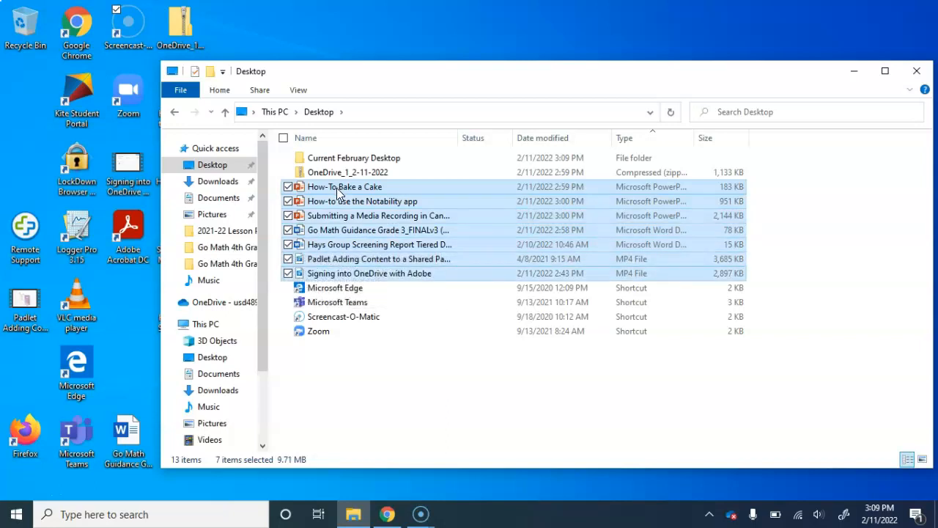
drag(341, 201, 318, 159)
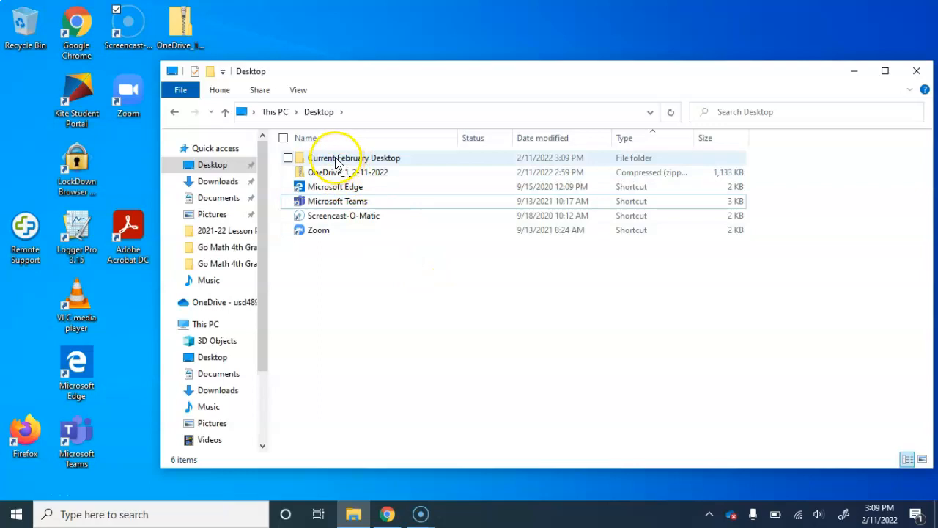
Copy the Current February Desktop folder onto the USB20FD (D:) flash drive
mouse_move(337, 162)
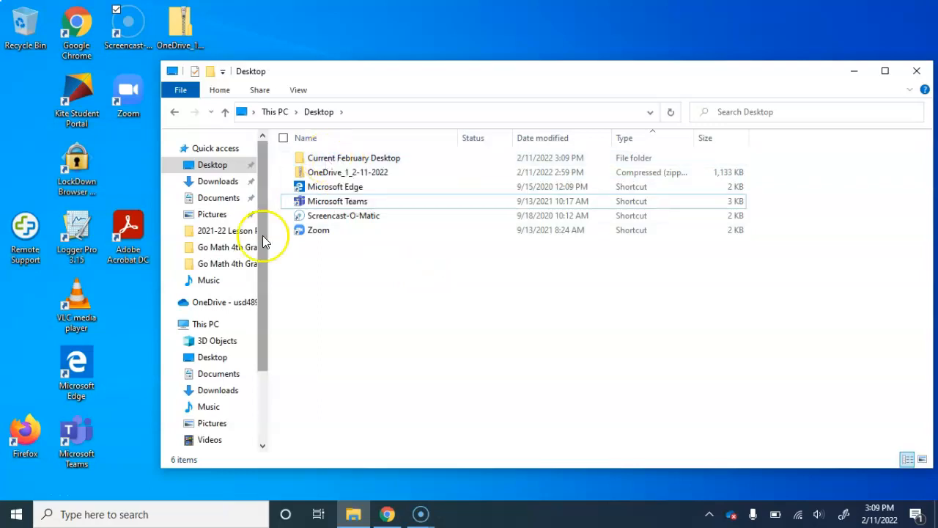
drag(263, 238, 262, 320)
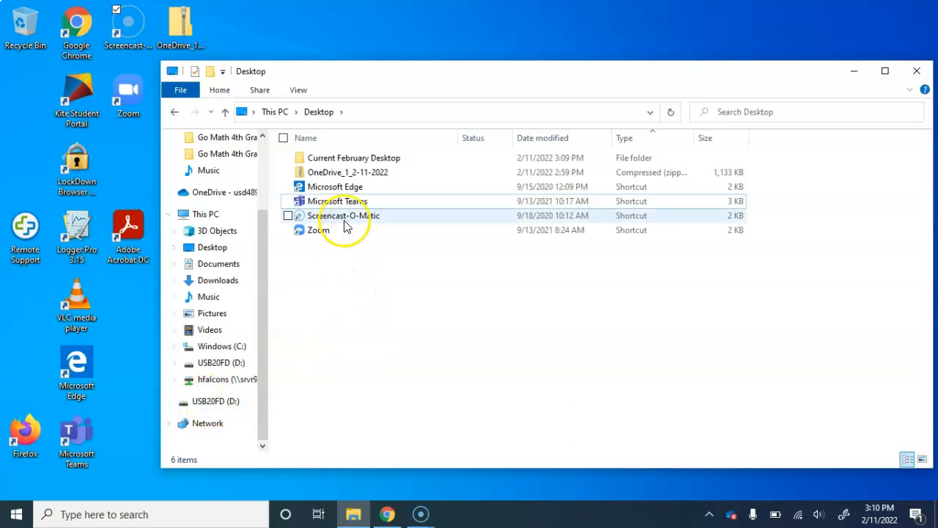
drag(350, 160, 204, 404)
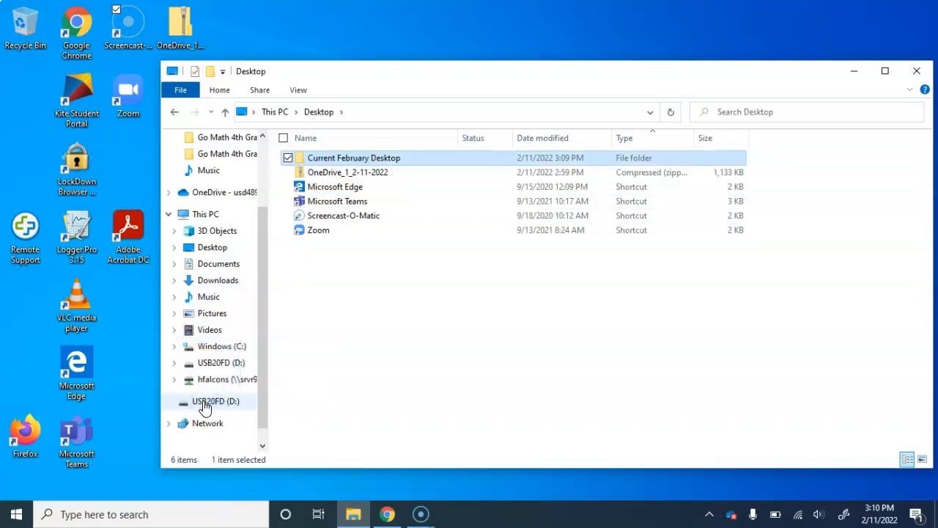
click(210, 408)
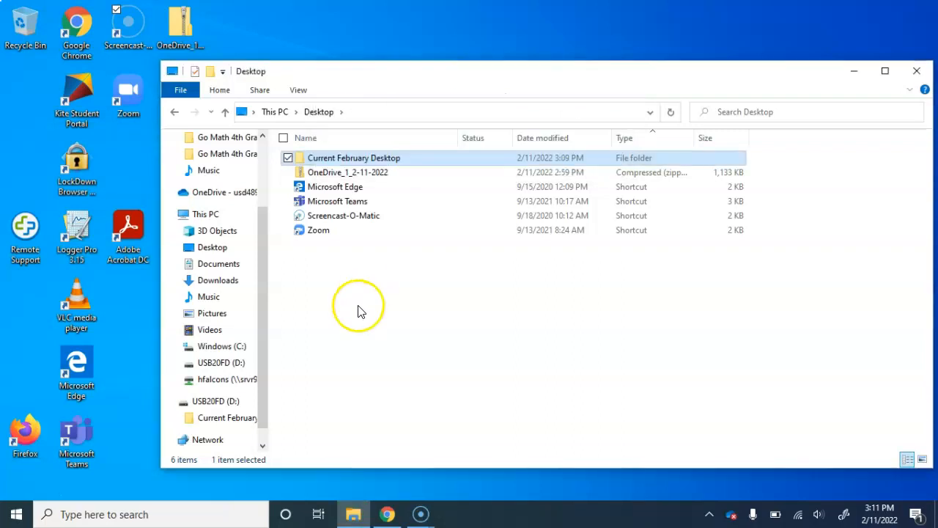
Open the Go Math Guidance Grade 3 document in Word from the flash drive's Current February Desktop folder and dismiss the accessibility tip
click(220, 420)
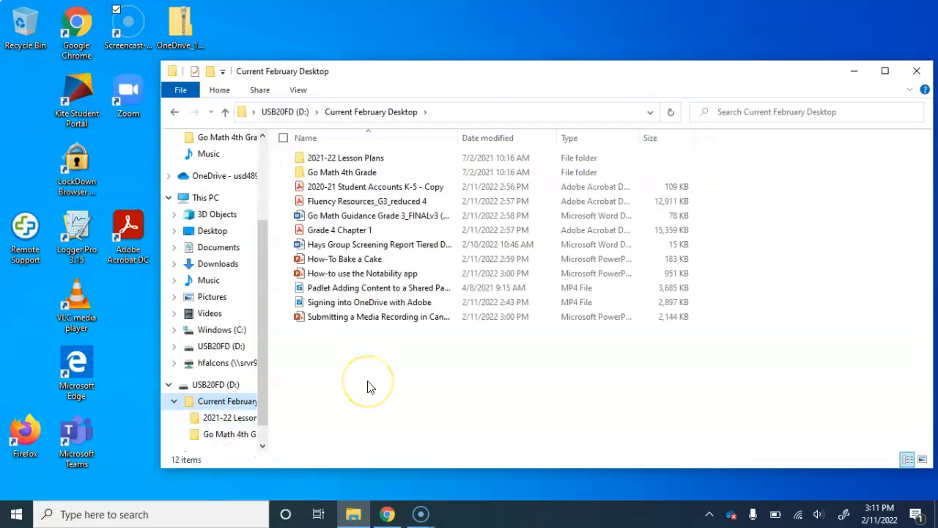
double_click(359, 220)
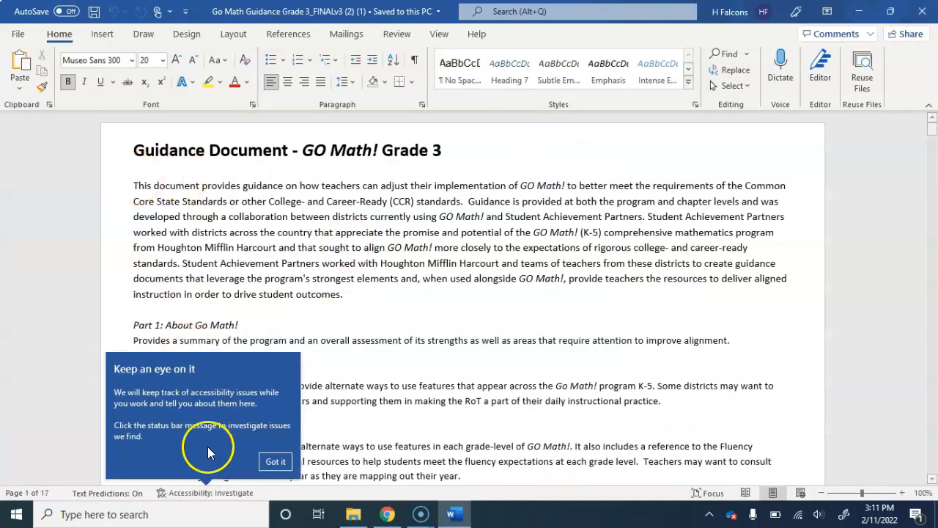
click(268, 461)
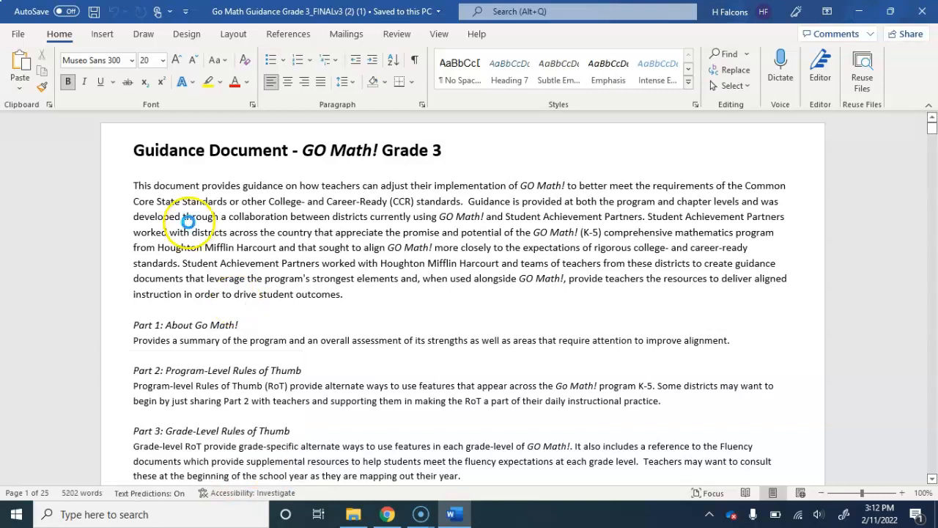
Insert "TEST:" on its own line above the first body paragraph of the guidance document
click(134, 185)
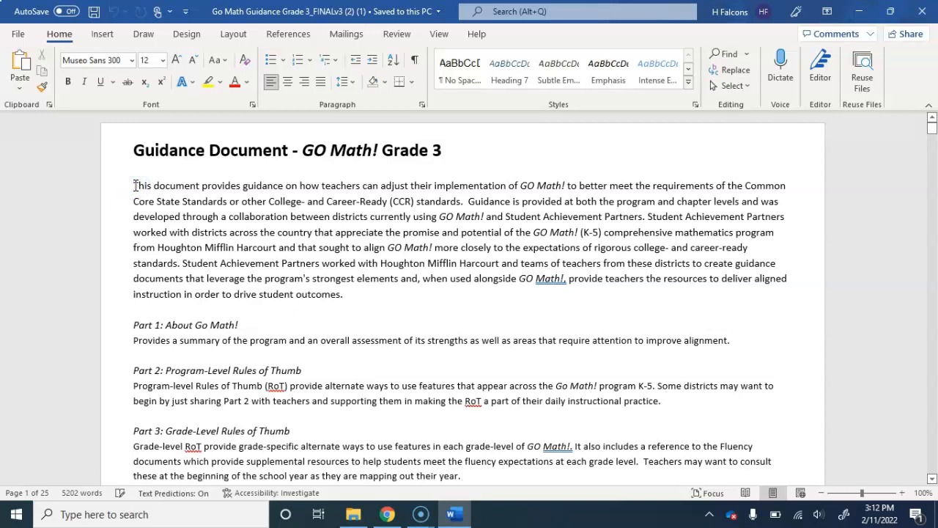
text(TEST:)
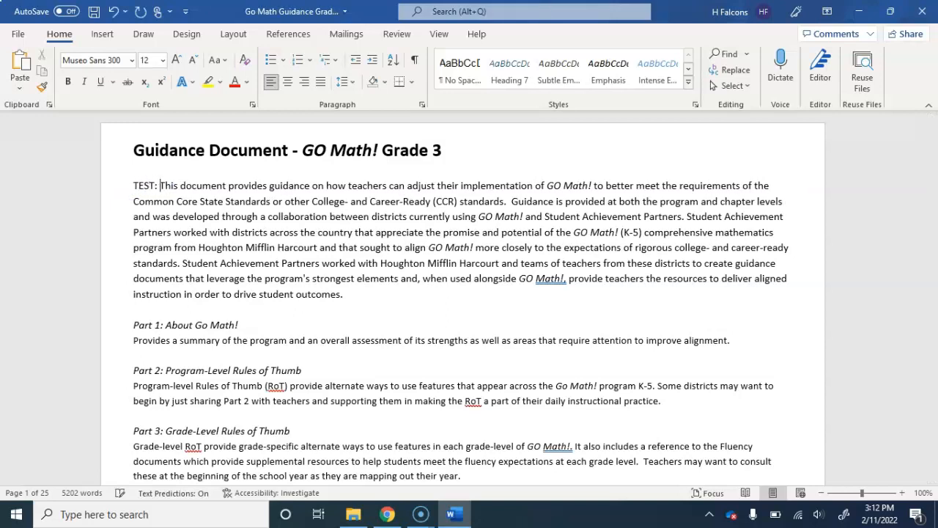
key(Return)
click(135, 196)
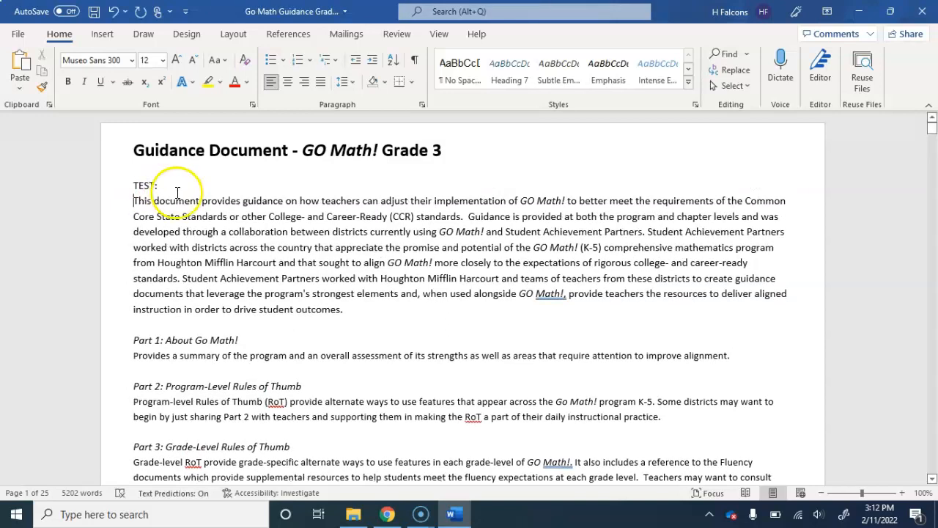
Save the edited guidance document as a Word Document under its existing name in Current February Desktop on the flash drive
click(93, 12)
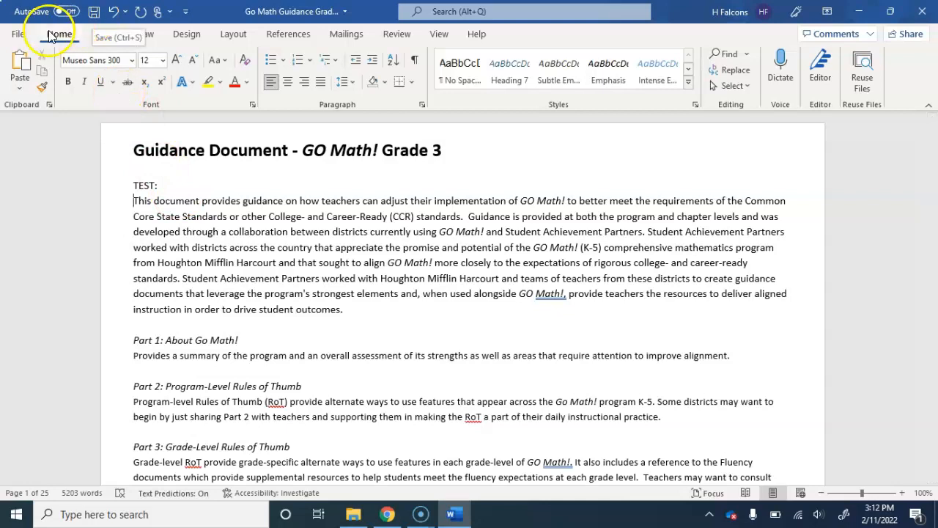
click(17, 34)
click(52, 218)
click(201, 249)
click(198, 248)
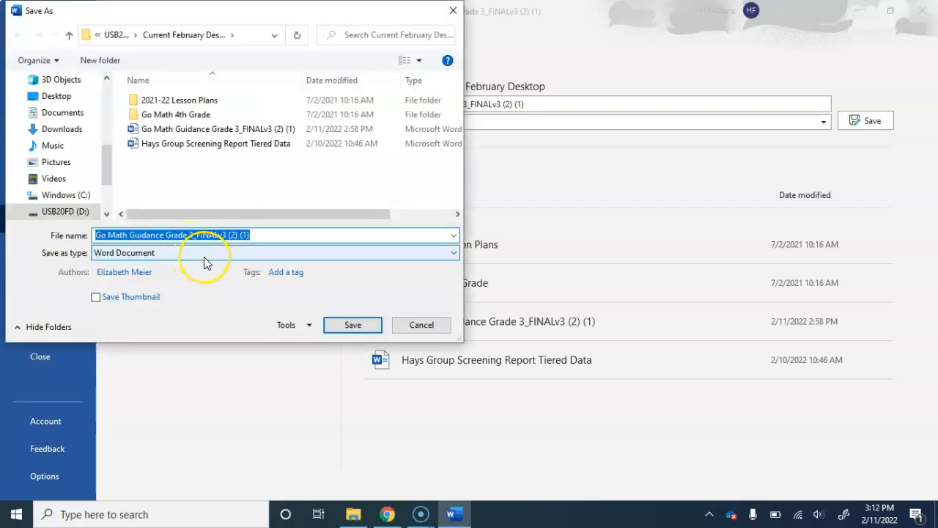
click(344, 329)
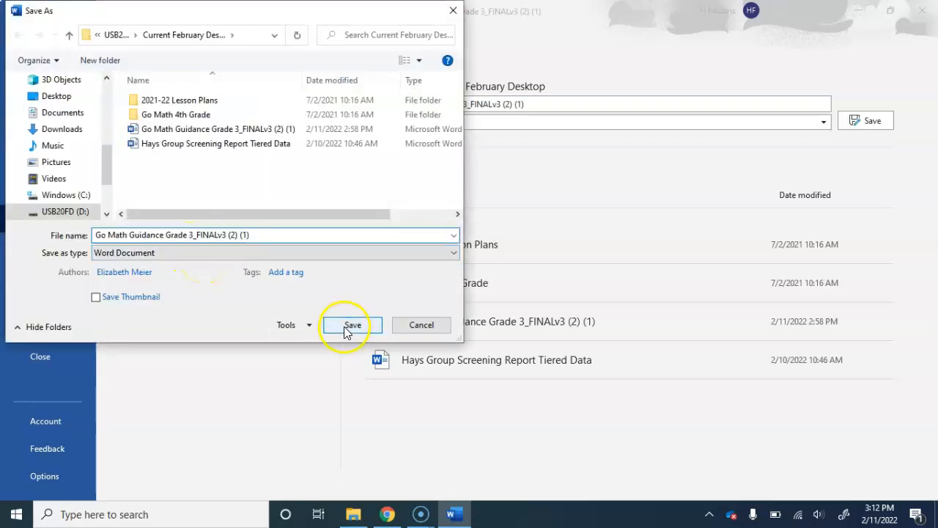